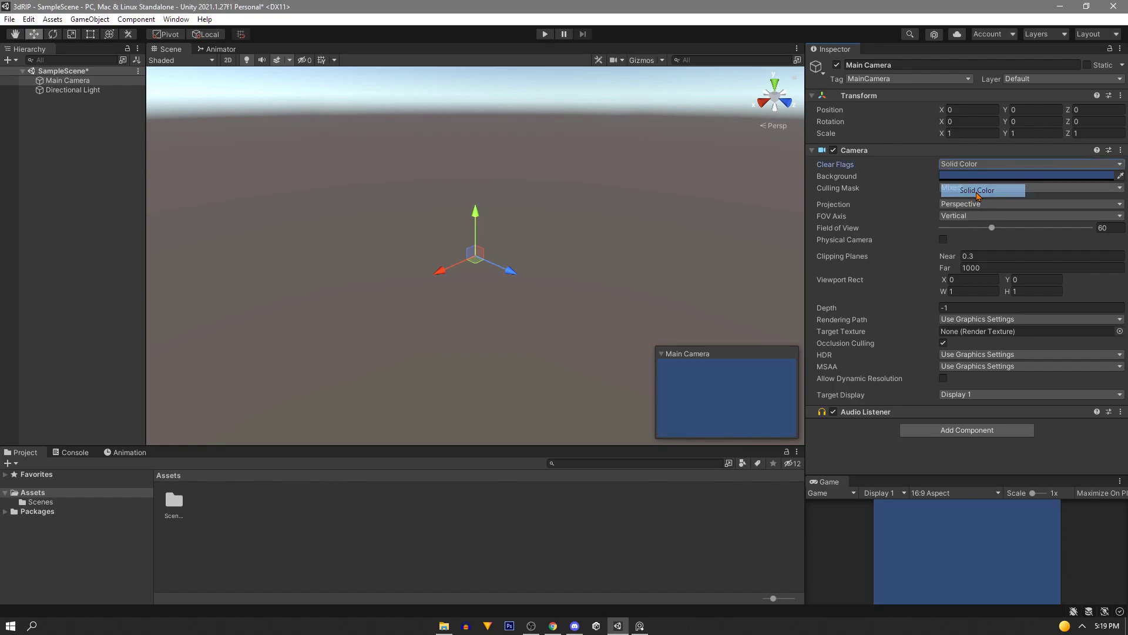
# - Change the Main Camera's background colour from blue to cyan
pyautogui.click(977, 175)
pyautogui.moveTo(1009, 234); pyautogui.dragTo(1044, 265)
pyautogui.click(1105, 167)
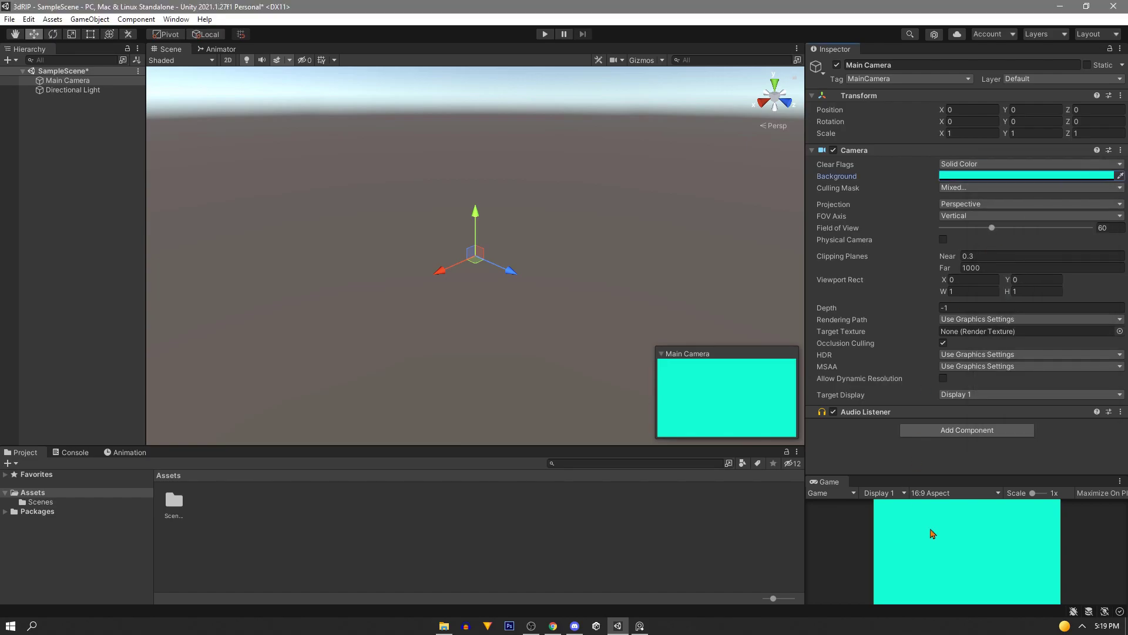
# - Enlarge the game preview and bring up the Game view
pyautogui.moveTo(914, 476); pyautogui.dragTo(912, 447)
pyautogui.click(182, 21)
pyautogui.moveTo(264, 218)
pyautogui.click(373, 233)
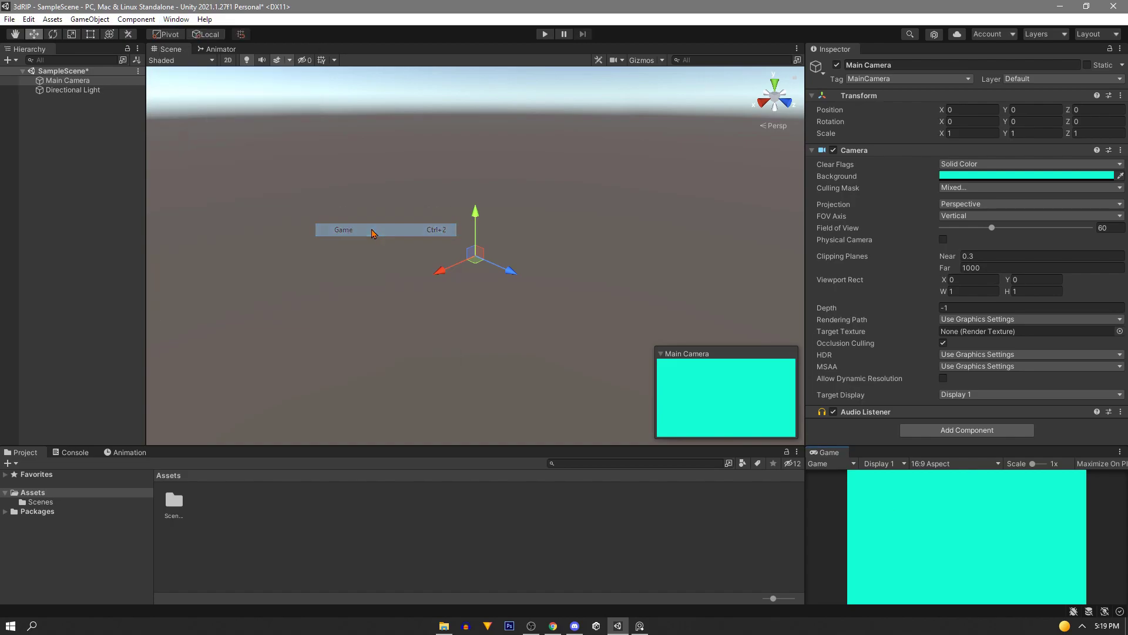
# - Set the Directional Light's colour to pure white (FFFFFF)
pyautogui.click(79, 92)
pyautogui.click(1017, 180)
pyautogui.click(1032, 269)
pyautogui.moveTo(1032, 272); pyautogui.dragTo(1024, 238)
pyautogui.click(1116, 168)
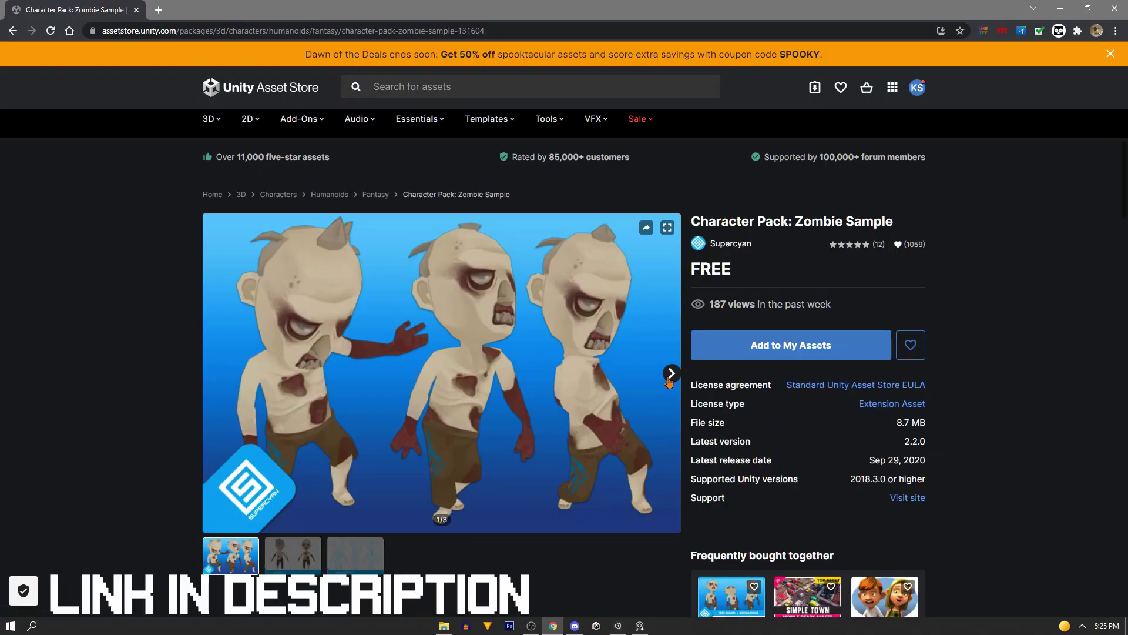
# - Look through the zombie pack's preview images, including the wireframe view
pyautogui.click(668, 379)
pyautogui.click(668, 379)
pyautogui.click(238, 563)
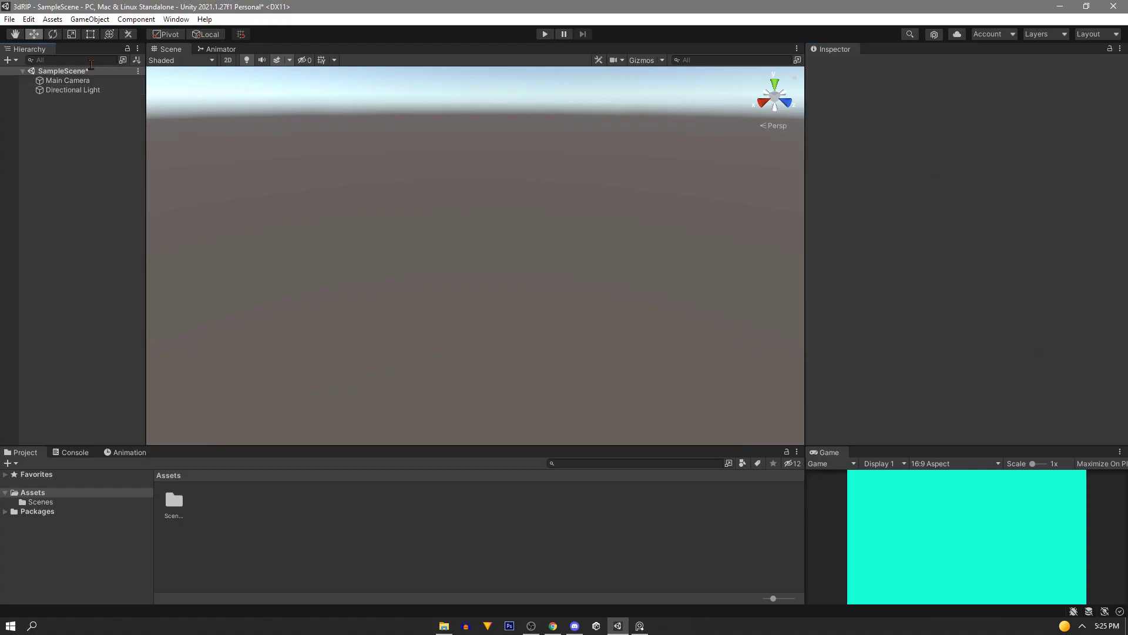
# - Download and import Character Pack: Zombie Sample from My Assets in the Package Manager
pyautogui.click(182, 21)
pyautogui.click(221, 167)
pyautogui.click(373, 95)
pyautogui.click(346, 140)
pyautogui.click(370, 114)
pyautogui.click(743, 551)
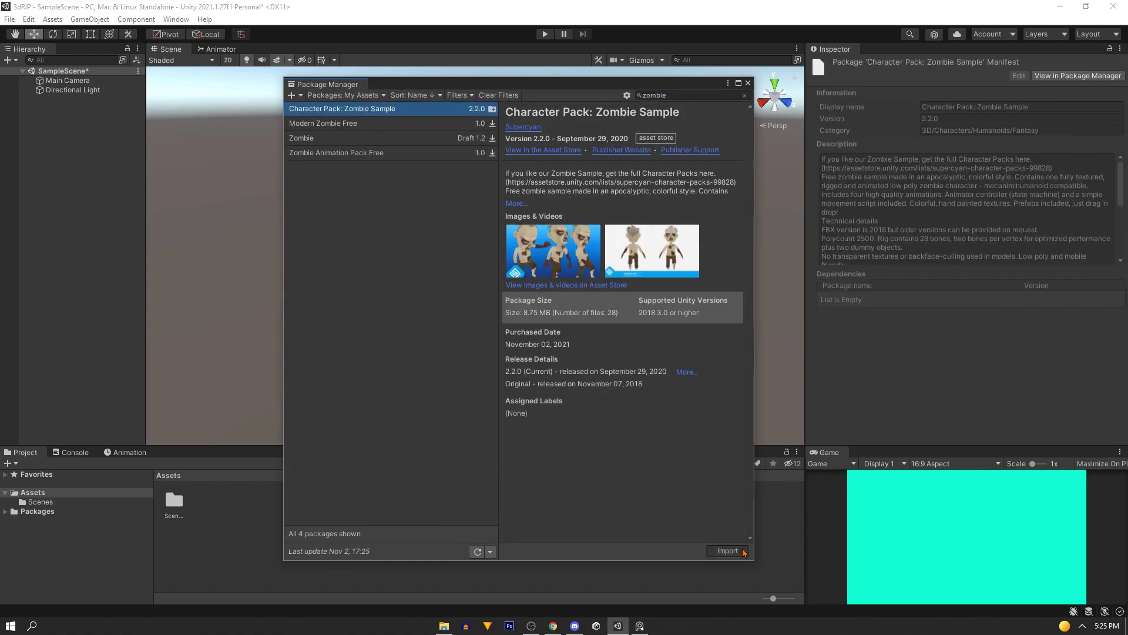
pyautogui.click(246, 330)
pyautogui.click(748, 83)
# - Browse the imported pack to Prefabs > Base > High Quality
pyautogui.click(93, 512)
pyautogui.doubleClick(379, 512)
pyautogui.doubleClick(186, 514)
pyautogui.doubleClick(197, 510)
# - Drag the FreeZombie prefab into the scene
pyautogui.click(197, 515)
pyautogui.moveTo(184, 514); pyautogui.dragTo(93, 287)
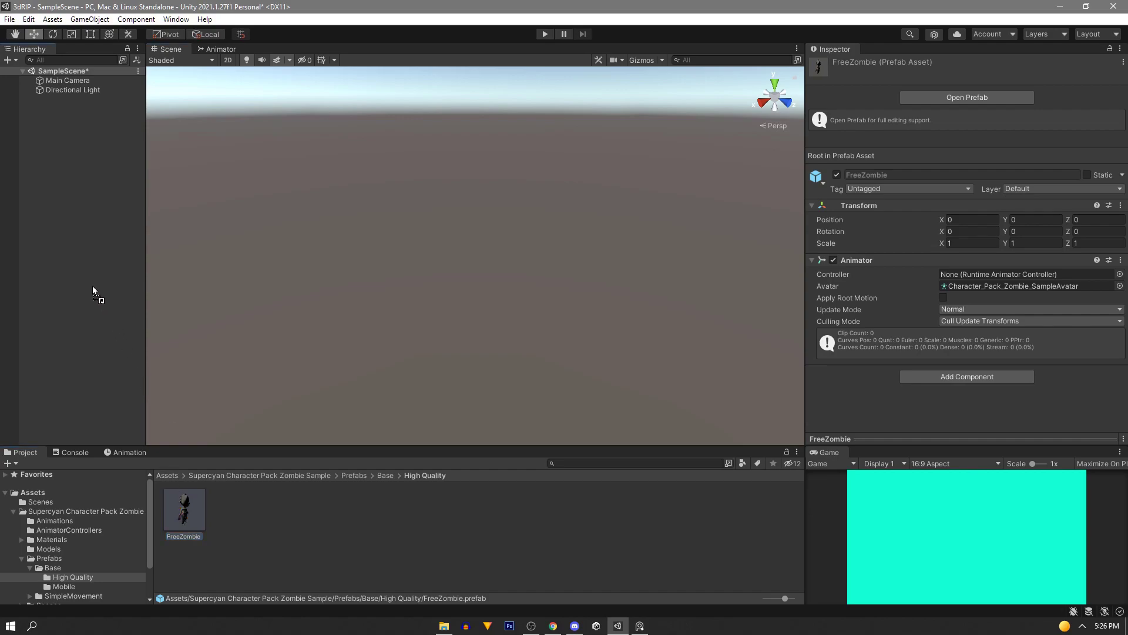
pyautogui.moveTo(61, 233); pyautogui.dragTo(62, 234)
# - Select the Main Camera and set its Z position to 2
pyautogui.click(88, 80)
pyautogui.scroll(-4, 513, 324)
pyautogui.moveTo(509, 322); pyautogui.dragTo(706, 407)
pyautogui.click(1117, 112)
pyautogui.write('2')
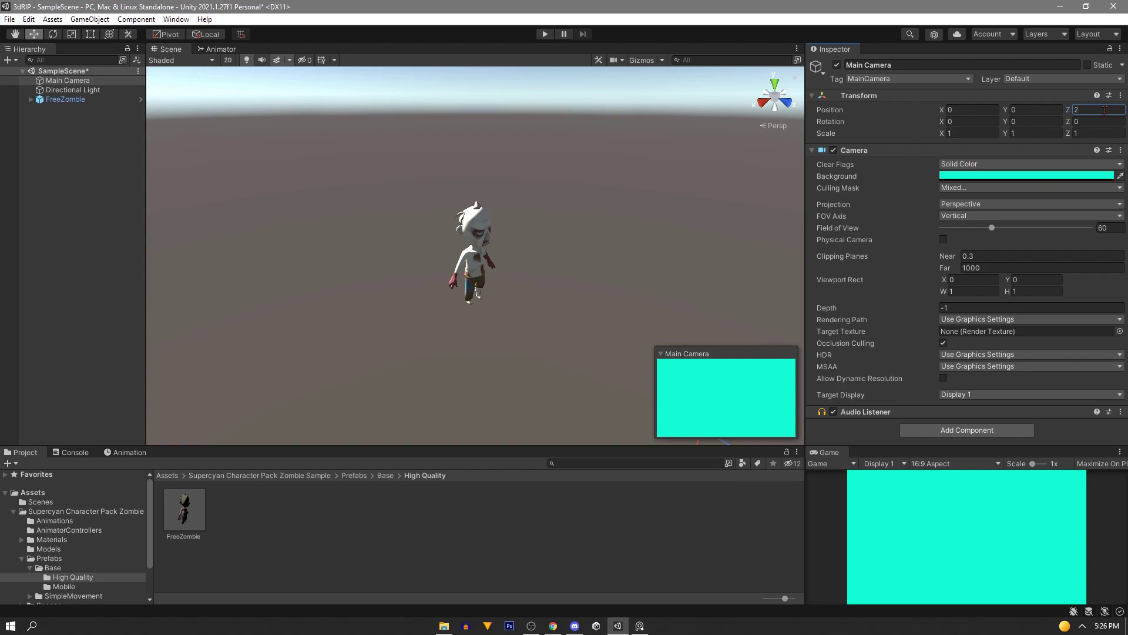
# - Rotate the camera 180 degrees on Y, raise it to 0.25 and move it closer to the zombie
pyautogui.scroll(-5, 529, 288)
pyautogui.click(1048, 123)
pyautogui.write('180')
pyautogui.click(73, 83)
pyautogui.scroll(5, 458, 288)
pyautogui.moveTo(318, 217); pyautogui.dragTo(302, 144)
pyautogui.moveTo(297, 187); pyautogui.dragTo(253, 162)
# - Rotate the Directional Light with the gizmo, set its intensity to 0.42, then frame the FreeZombie
pyautogui.hotkey('shift', 'space')
pyautogui.hotkey('shift', 'space')
pyautogui.doubleClick(73, 89)
pyautogui.press('e')
pyautogui.moveTo(493, 233); pyautogui.dragTo(549, 240)
pyautogui.moveTo(917, 216); pyautogui.dragTo(886, 220)
pyautogui.click(475, 288)
pyautogui.press('f')
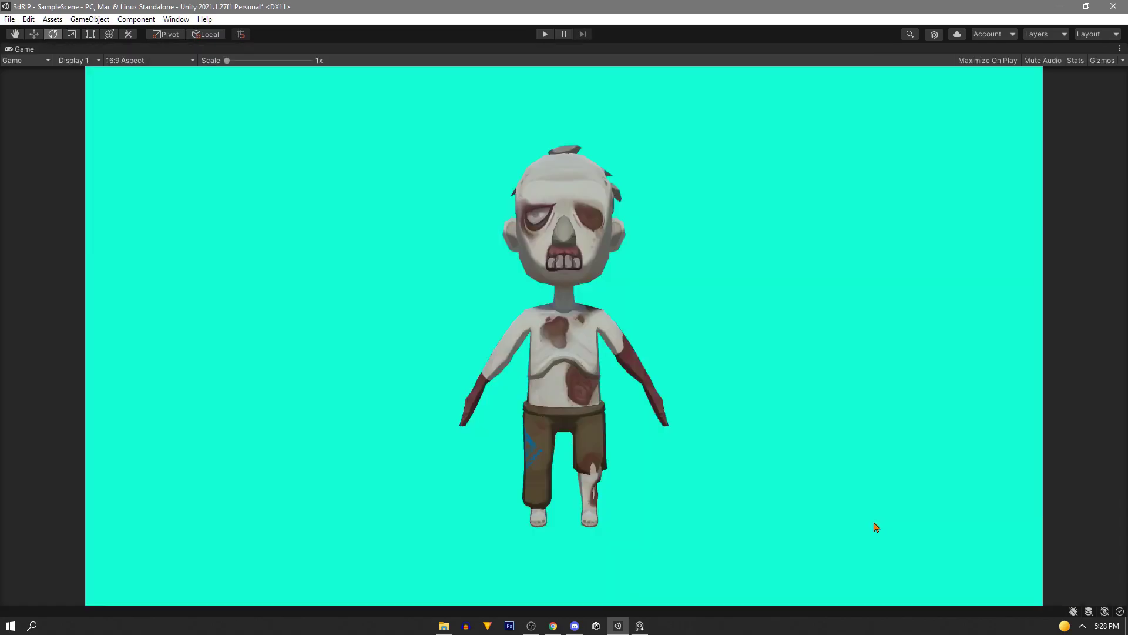
# - Capture a screenshot of the zombie in the Game view
pyautogui.press('Print')
pyautogui.press('super+shift+s')
pyautogui.moveTo(0, 0); pyautogui.dragTo(483, 423)
# - Create a new document in Photoshop
pyautogui.click(509, 625)
pyautogui.click(33, 8)
pyautogui.click(40, 21)
pyautogui.click(519, 103)
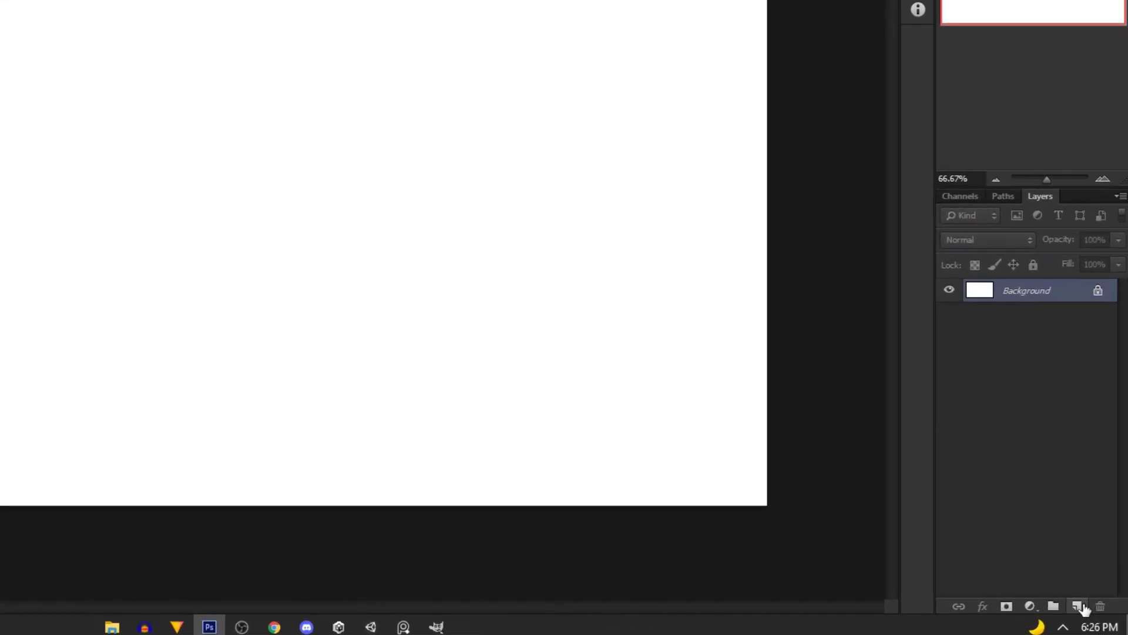
# - Paste the screenshot onto a new layer named Front and delete the Background layer
pyautogui.click(1081, 607)
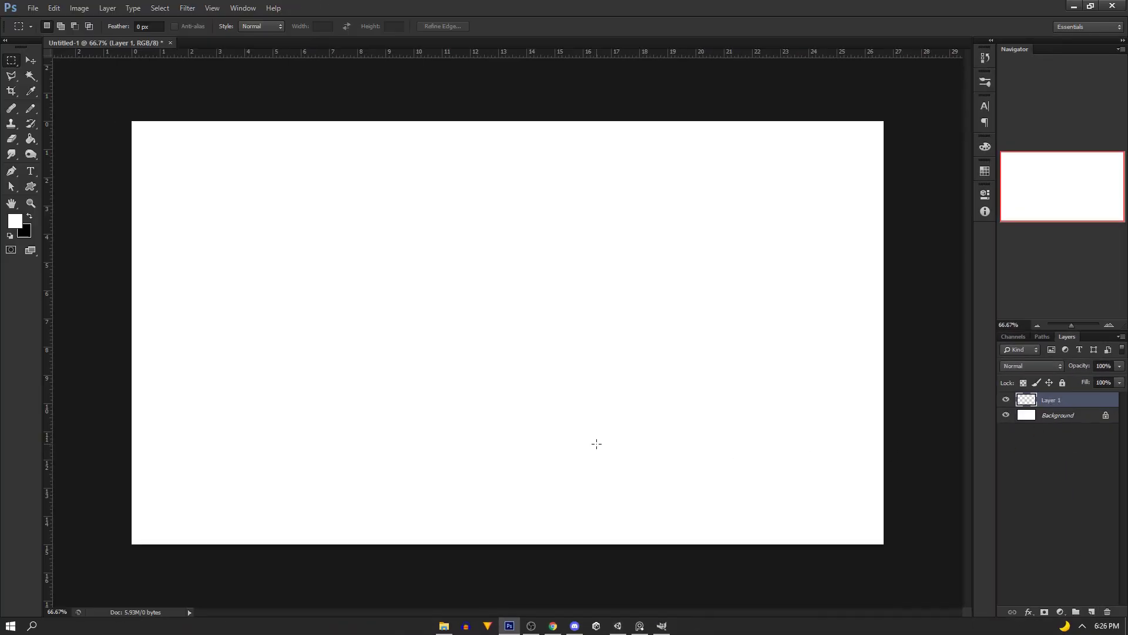
pyautogui.hotkey('ctrl', 'v')
pyautogui.doubleClick(1050, 401)
pyautogui.write('Front')
pyautogui.press('Return')
pyautogui.rightClick(1055, 415)
pyautogui.click(1037, 456)
pyautogui.click(532, 227)
# - Create a new 1920x1080 GIMP image and paste the zombie screenshot into it
pyautogui.click(661, 625)
pyautogui.click(11, 22)
pyautogui.click(19, 37)
pyautogui.click(141, 151)
pyautogui.hotkey('ctrl', 'v')
# - Turn the pasted selection into a layer named Front and delete the Background layer
pyautogui.moveTo(1006, 395); pyautogui.dragTo(969, 392)
pyautogui.doubleClick(1067, 367)
pyautogui.write('Fl')
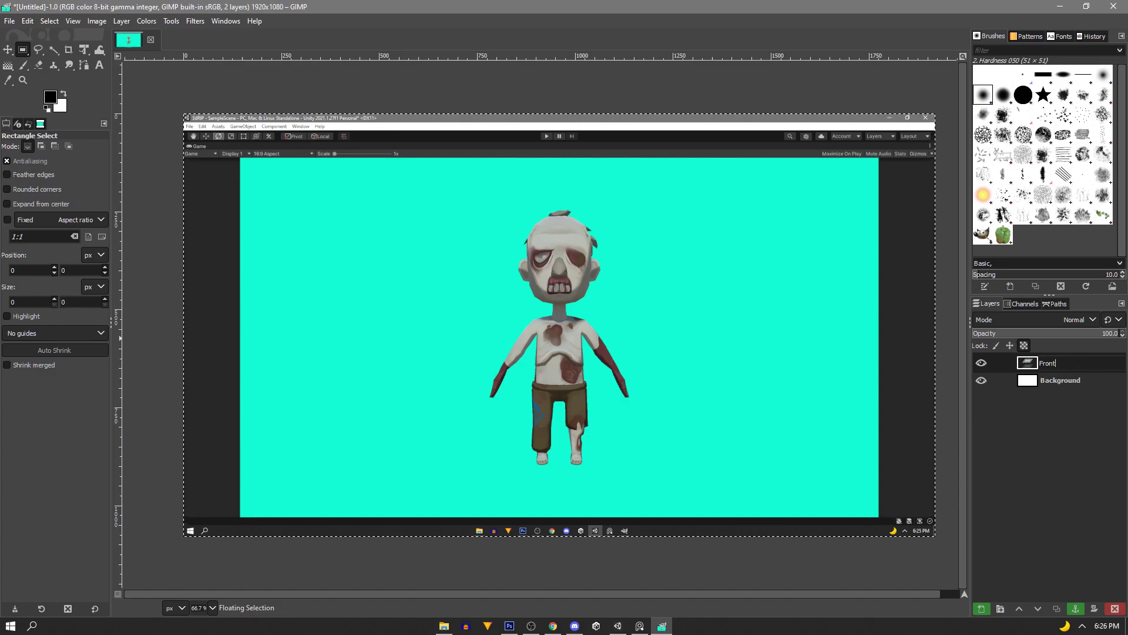
pyautogui.press('Return')
pyautogui.click(1052, 380)
pyautogui.click(1114, 609)
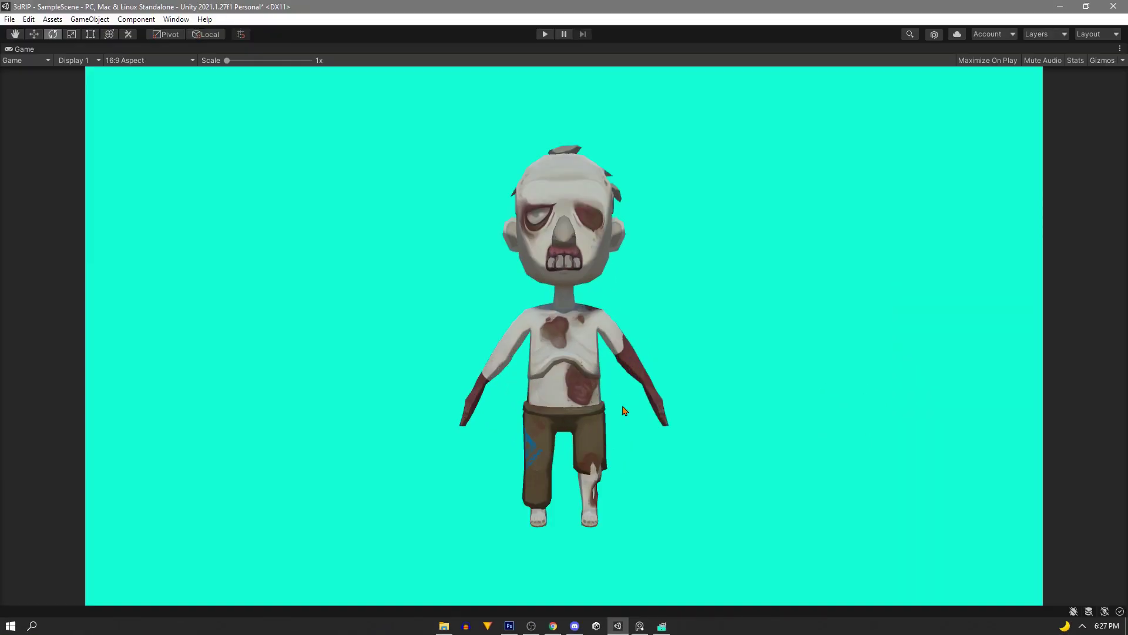
# - Turn the FreeZombie to -45 degrees, maximise the Game view and start a screen snip
pyautogui.hotkey('shift', 'space')
pyautogui.click(65, 99)
pyautogui.moveTo(483, 397); pyautogui.dragTo(558, 379)
pyautogui.hotkey('shift', 'space')
pyautogui.press('super+shift+s')
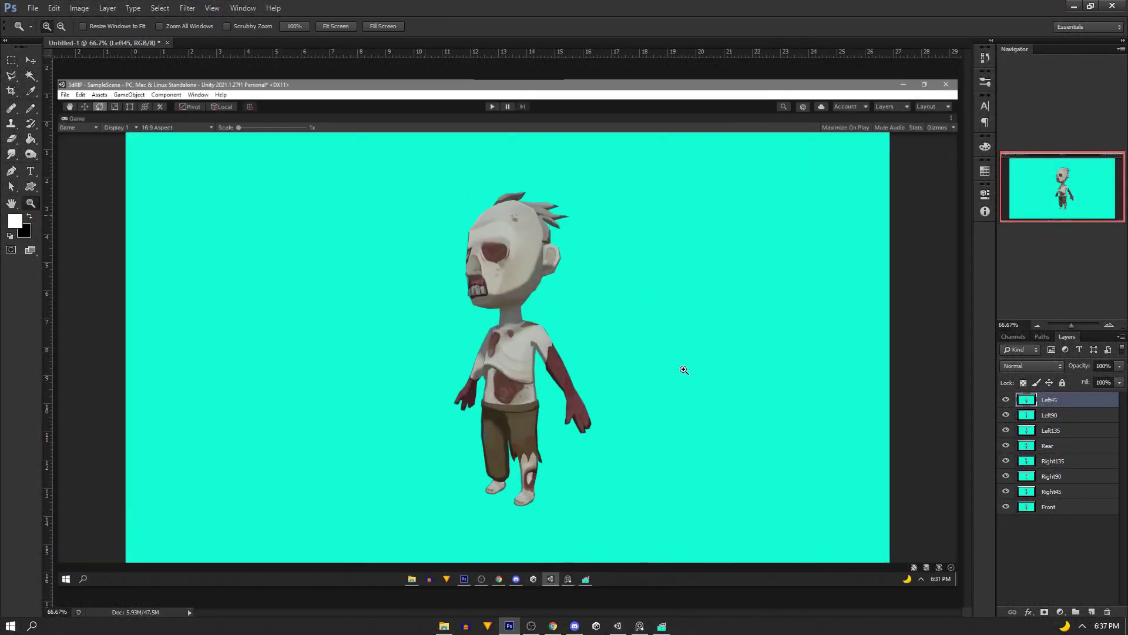
# - Zoom to about 566% on the zombie's head and switch to the Polygonal Lasso tool
pyautogui.click(11, 76)
pyautogui.click(30, 204)
pyautogui.moveTo(220, 119); pyautogui.dragTo(540, 331)
pyautogui.click(10, 79)
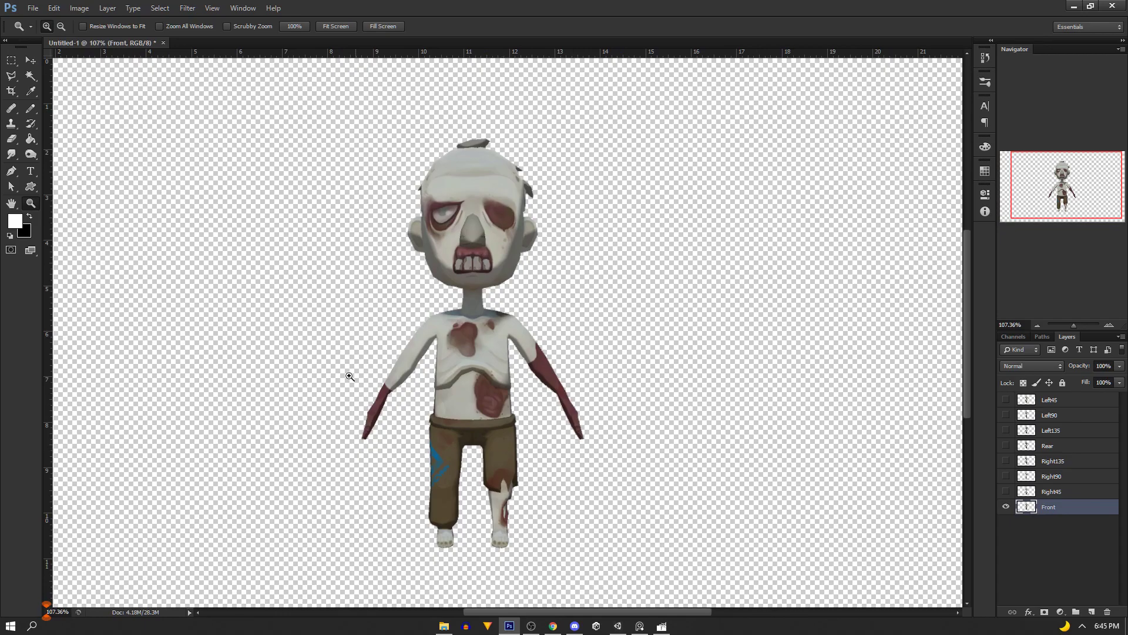
# - Show all eight zombie layers, zoom to 100%, and scale them together to 62.6%
pyautogui.moveTo(1006, 498); pyautogui.dragTo(1006, 407)
pyautogui.click(68, 613)
pyautogui.write('100')
pyautogui.press('Return')
pyautogui.click(1076, 404)
pyautogui.keyDown('shift'); pyautogui.click(1064, 508); pyautogui.keyUp('shift')
pyautogui.hotkey('ctrl', 't')
pyautogui.keyDown('alt'); pyautogui.keyDown('shift'); pyautogui.moveTo(583, 545); pyautogui.dragTo(131, 202); pyautogui.keyUp('shift'); pyautogui.keyUp('alt')
pyautogui.press('Return')
# - Move the Left45-to-Right45 layers right of Front, then shift Left45-to-Right90 further right
pyautogui.click(1055, 490)
pyautogui.keyDown('shift'); pyautogui.click(1070, 403); pyautogui.keyUp('shift')
pyautogui.moveTo(162, 211); pyautogui.dragTo(234, 212)
pyautogui.click(1061, 479)
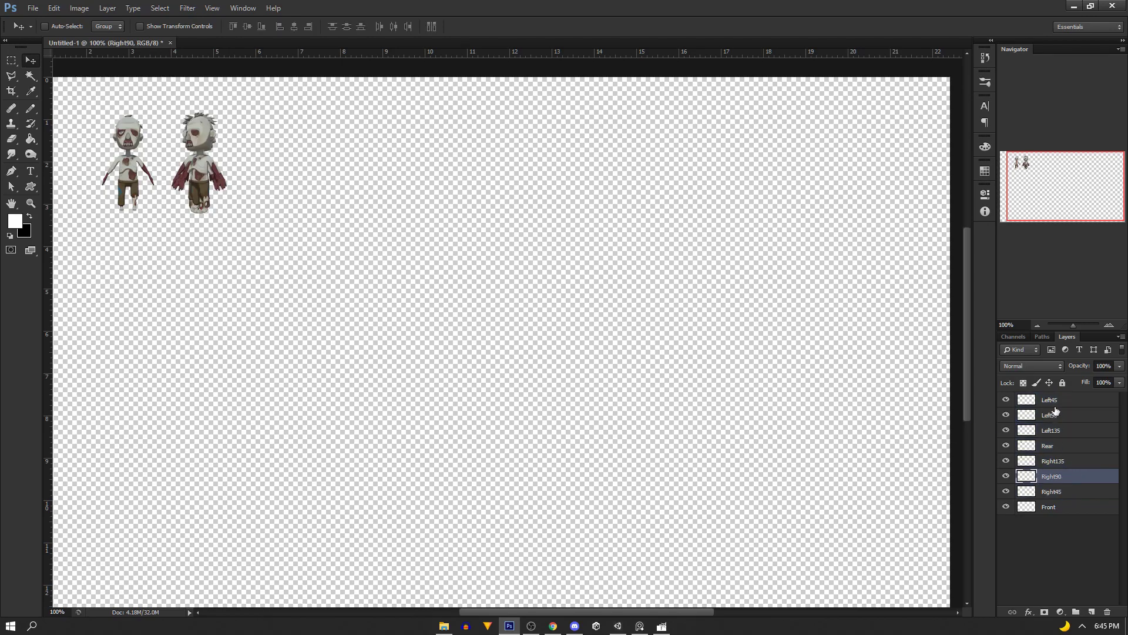
pyautogui.keyDown('shift'); pyautogui.click(1052, 402); pyautogui.keyUp('shift')
pyautogui.moveTo(205, 227); pyautogui.dragTo(427, 265)
# - Spread the remaining zombie views further right and nudge Front slightly to complete the row
pyautogui.keyDown('ctrl'); pyautogui.click(1052, 476); pyautogui.keyUp('ctrl')
pyautogui.keyDown('ctrl'); pyautogui.click(1064, 463); pyautogui.keyUp('ctrl')
pyautogui.keyDown('ctrl'); pyautogui.click(1052, 446); pyautogui.keyUp('ctrl')
pyautogui.moveTo(413, 227); pyautogui.dragTo(581, 177)
pyautogui.keyDown('ctrl'); pyautogui.click(1052, 430); pyautogui.keyUp('ctrl')
pyautogui.keyDown('ctrl'); pyautogui.click(1052, 415); pyautogui.keyUp('ctrl')
pyautogui.hotkey('alt', ',')
pyautogui.moveTo(134, 227); pyautogui.dragTo(139, 226)
# - Crop the canvas tightly around the row of zombies
pyautogui.click(9, 94)
pyautogui.moveTo(476, 78); pyautogui.dragTo(476, 94)
pyautogui.moveTo(476, 594); pyautogui.dragTo(475, 396)
pyautogui.moveTo(948, 343); pyautogui.dragTo(775, 353)
pyautogui.moveTo(177, 345); pyautogui.dragTo(224, 343)
pyautogui.press('Return')
# - Export the cropped image as zombiespritesheet.png
pyautogui.click(37, 8)
pyautogui.click(82, 127)
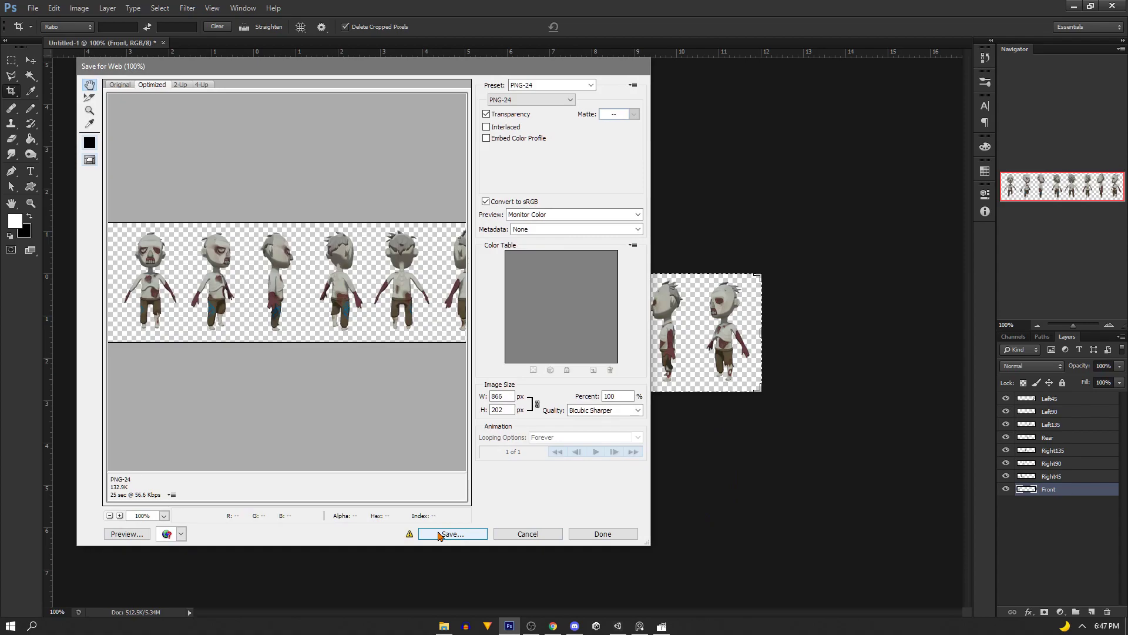
pyautogui.click(447, 533)
pyautogui.write('zombiespritesheet')
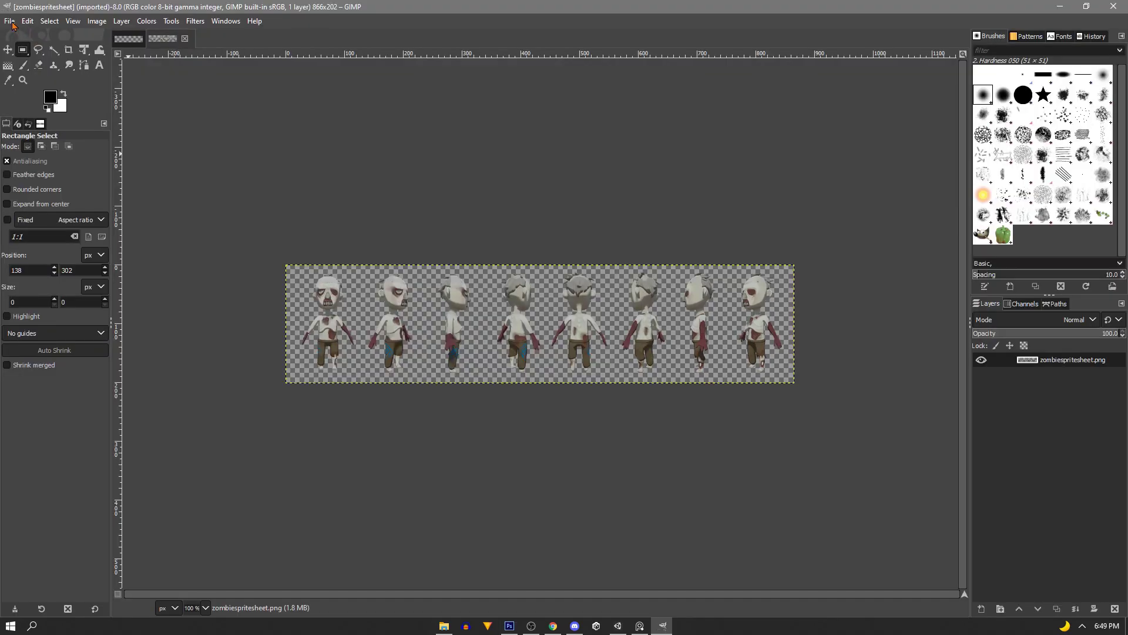
pyautogui.click(10, 22)
pyautogui.click(81, 206)
pyautogui.doubleClick(148, 51)
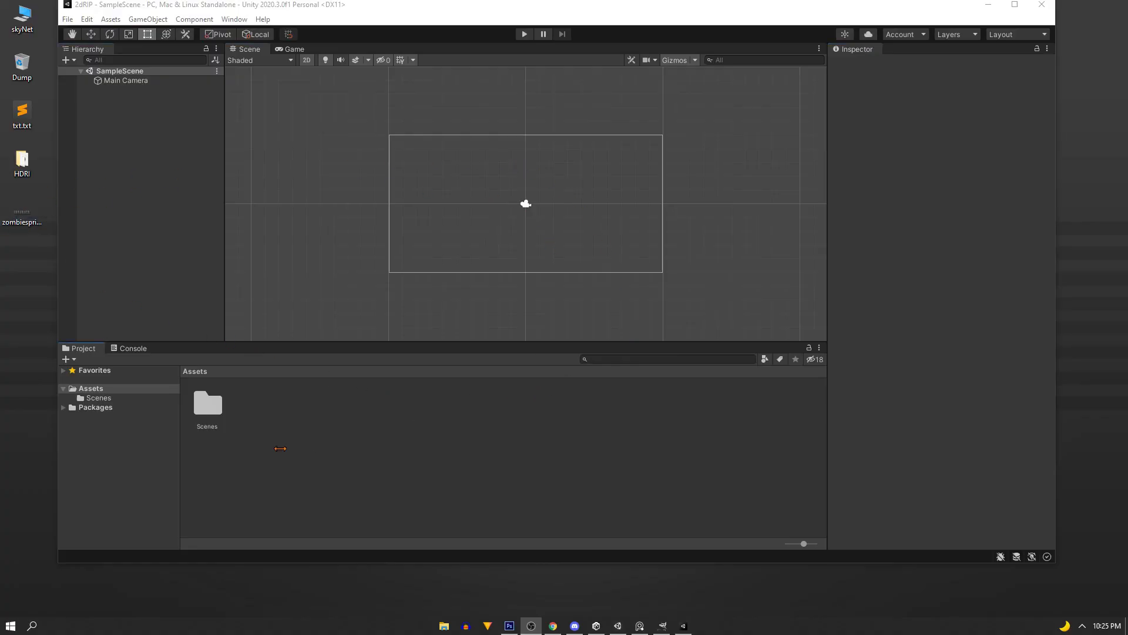
# - Import the zombie sprite sheet PNG into Assets as a 2D Sprite with Sprite Mode Multiple
pyautogui.moveTo(280, 448); pyautogui.dragTo(288, 445)
pyautogui.click(1015, 4)
pyautogui.click(196, 441)
pyautogui.click(1036, 98)
pyautogui.click(1023, 151)
pyautogui.click(1084, 127)
pyautogui.click(1030, 151)
pyautogui.click(1108, 428)
# - Slice the sheet automatically in the Sprite Editor into eight zombie sprites and apply
pyautogui.click(1101, 198)
pyautogui.click(63, 21)
pyautogui.click(217, 134)
pyautogui.click(826, 22)
pyautogui.click(932, 10)
pyautogui.click(213, 435)
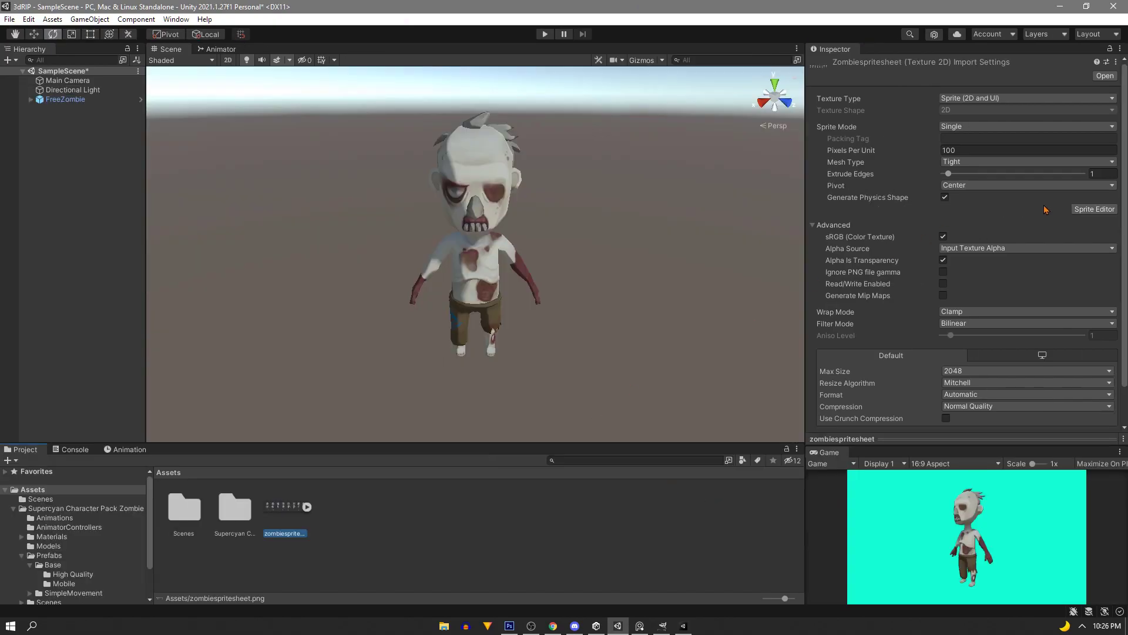
# - Dismiss the missing-package error and select 2D Sprite in the Package Manager's Unity Registry list
pyautogui.click(1094, 209)
pyautogui.click(647, 345)
pyautogui.click(177, 19)
pyautogui.click(223, 166)
pyautogui.click(365, 95)
pyautogui.click(355, 111)
pyautogui.click(320, 154)
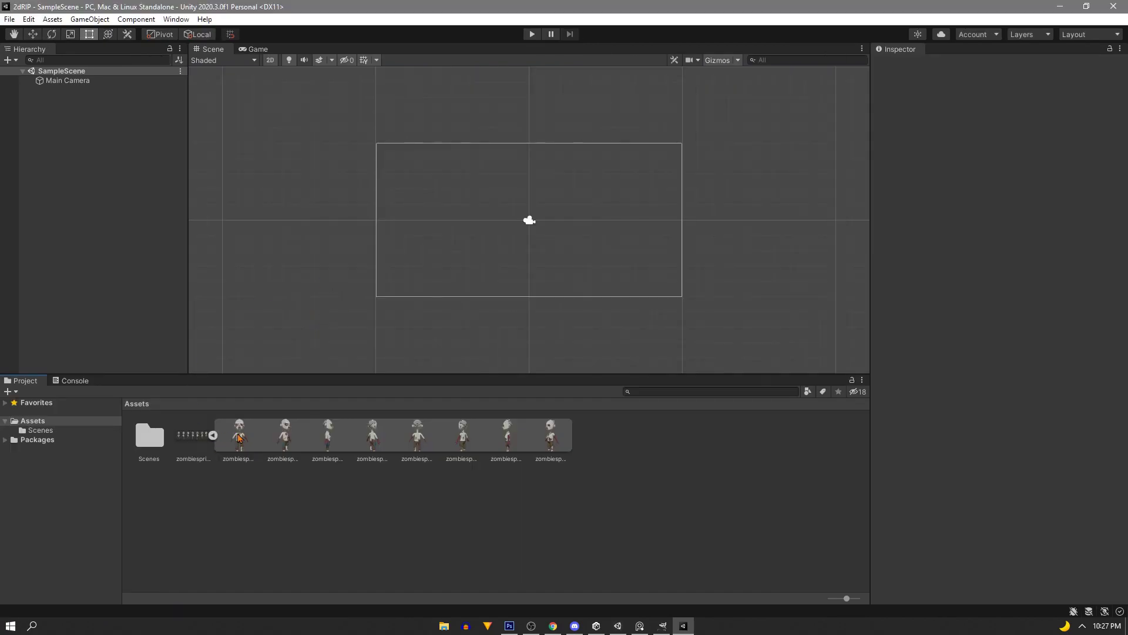
# - Place a zombie sprite in the scene at about five times size and set the sheet's Filter Mode to Point (no filter)
pyautogui.moveTo(239, 437); pyautogui.dragTo(523, 226)
pyautogui.moveTo(477, 270); pyautogui.dragTo(517, 342)
pyautogui.click(194, 435)
pyautogui.click(1019, 312)
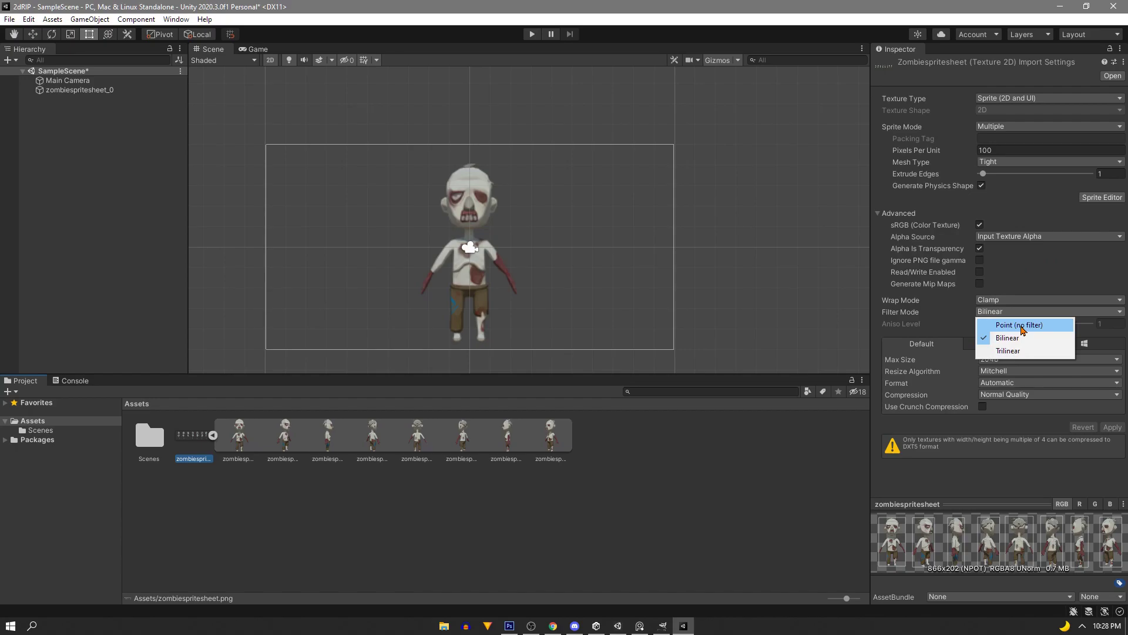
pyautogui.click(1022, 326)
pyautogui.click(1116, 428)
pyautogui.scroll(3, 477, 197)
# - Frame the zombie and open the Animator and Animation windows
pyautogui.click(491, 286)
pyautogui.press('f')
pyautogui.click(176, 18)
pyautogui.moveTo(234, 204)
pyautogui.click(382, 217)
pyautogui.click(176, 18)
pyautogui.moveTo(203, 204)
pyautogui.click(340, 202)
# - Rearrange the panels, docking the Game view below the Inspector
pyautogui.moveTo(110, 377)
pyautogui.mouseDown()
pyautogui.moveTo(207, 388)
pyautogui.moveTo(107, 382)
pyautogui.mouseUp()
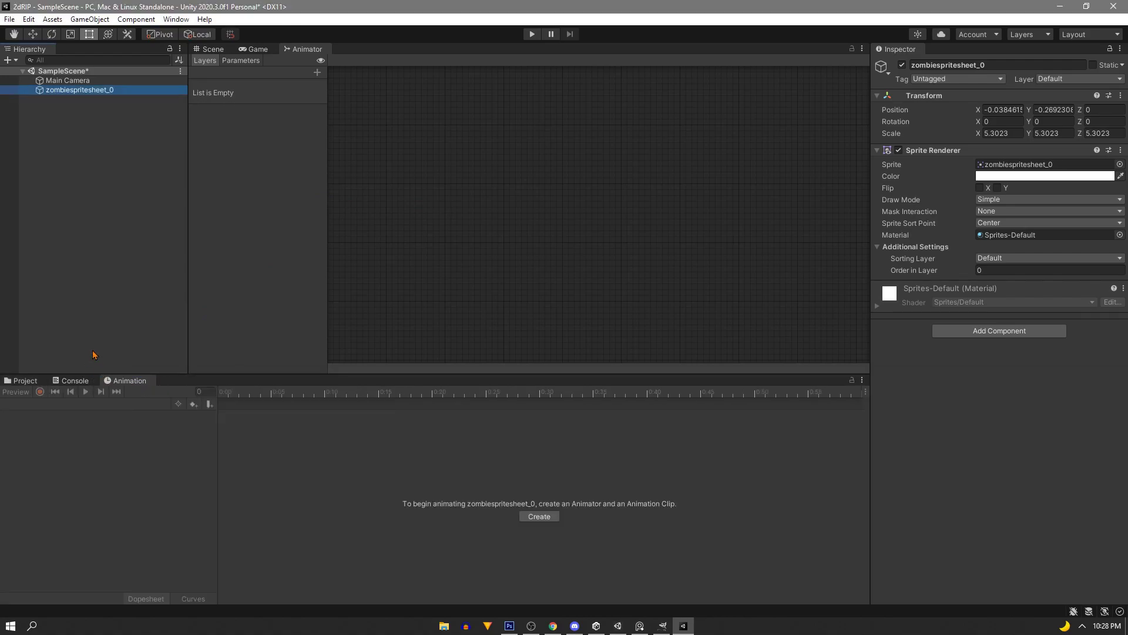
pyautogui.click(26, 381)
pyautogui.moveTo(258, 48); pyautogui.dragTo(1010, 470)
# - Set the Main Camera background colour to dark grey 272727
pyautogui.click(94, 81)
pyautogui.click(1035, 176)
pyautogui.moveTo(1060, 265); pyautogui.dragTo(971, 290)
pyautogui.click(132, 199)
pyautogui.click(208, 50)
# - Select the zombie in the Animation window and begin creating a new clip
pyautogui.click(69, 90)
pyautogui.click(126, 381)
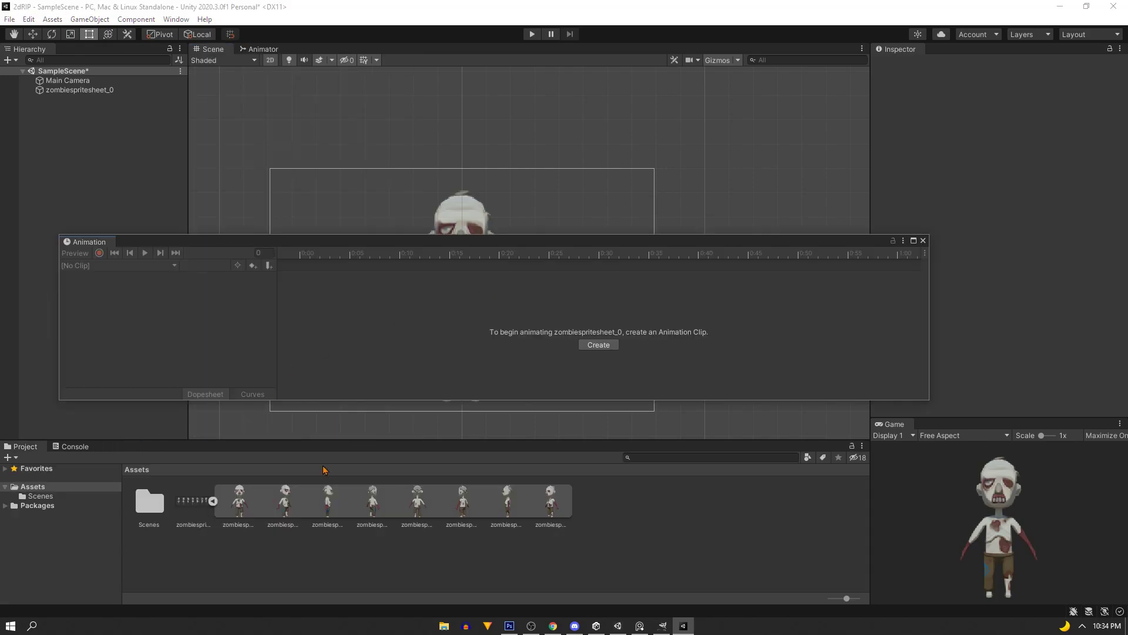
pyautogui.click(124, 275)
pyautogui.click(604, 346)
# - Save the clip as zombiespin and drag all eight zombie sprites onto its timeline as keyframes
pyautogui.write('zombiespin')
pyautogui.press('Return')
pyautogui.moveTo(322, 248); pyautogui.dragTo(427, 289)
pyautogui.click(295, 507)
pyautogui.keyDown('shift'); pyautogui.click(595, 506); pyautogui.keyUp('shift')
pyautogui.moveTo(284, 502); pyautogui.dragTo(409, 355)
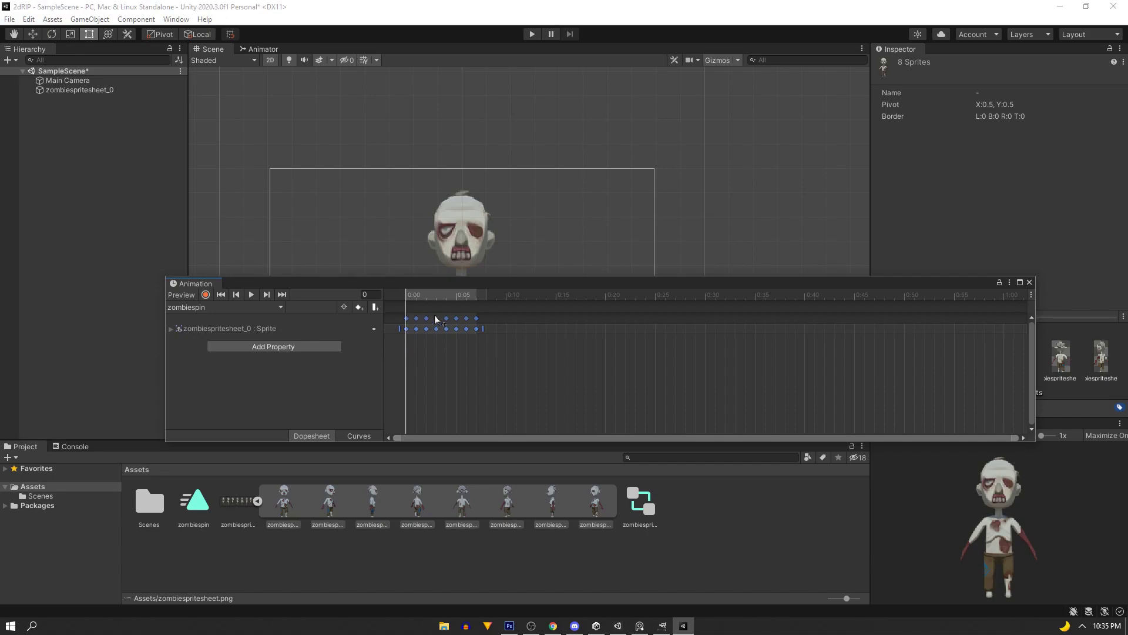